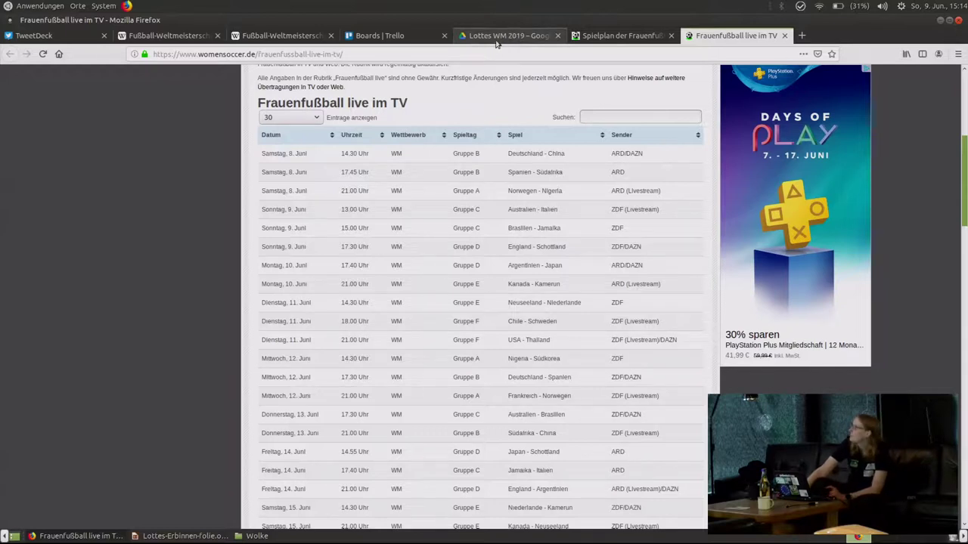
Step: Open the Spieltage Planung spreadsheet from the Lottes WM 2019 folder in Google Drive and view its match schedule
click(497, 38)
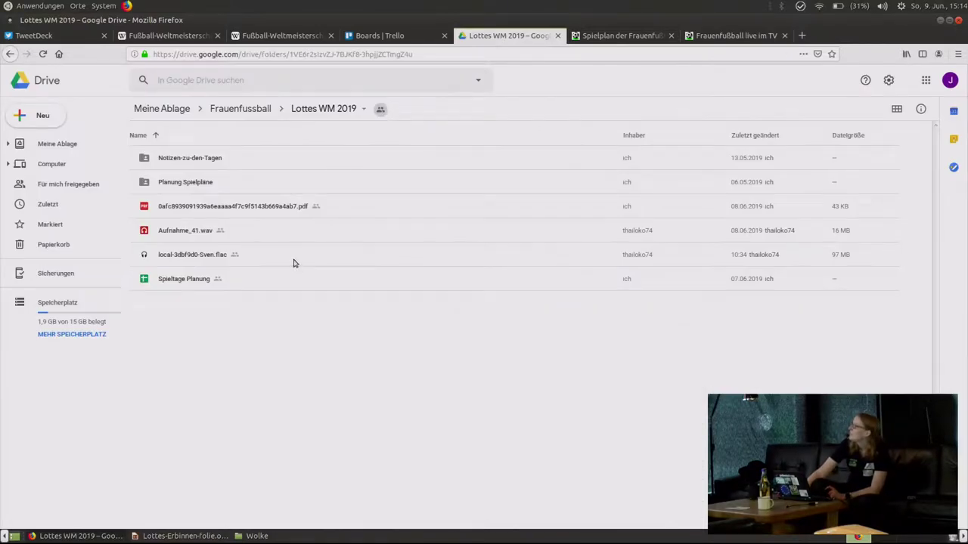
double_click(203, 281)
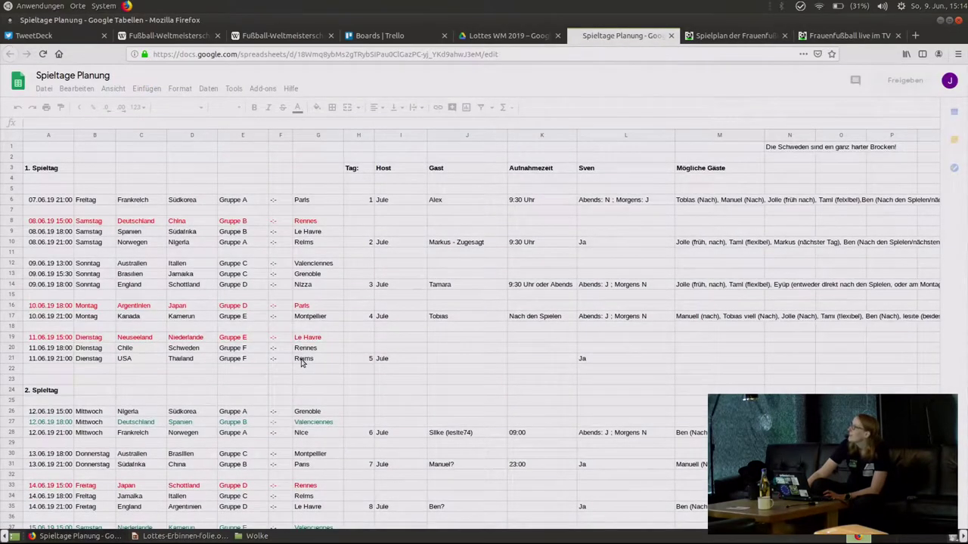
scroll(301, 364, down, 1)
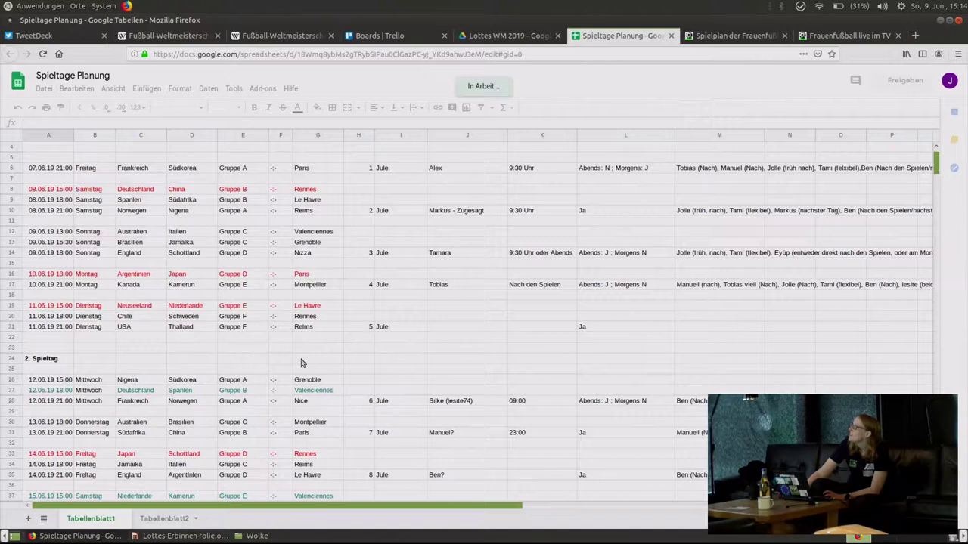
scroll(238, 320, up, 6)
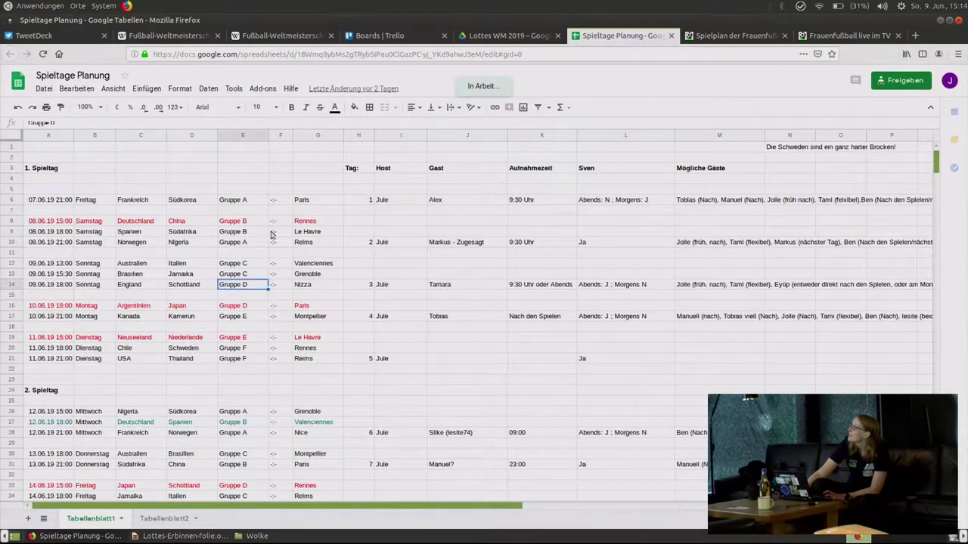
Step: Open the Kopie von Spieltage Roh spreadsheet from the Planung Spielpläne folder and review its blank availability schedule
click(484, 35)
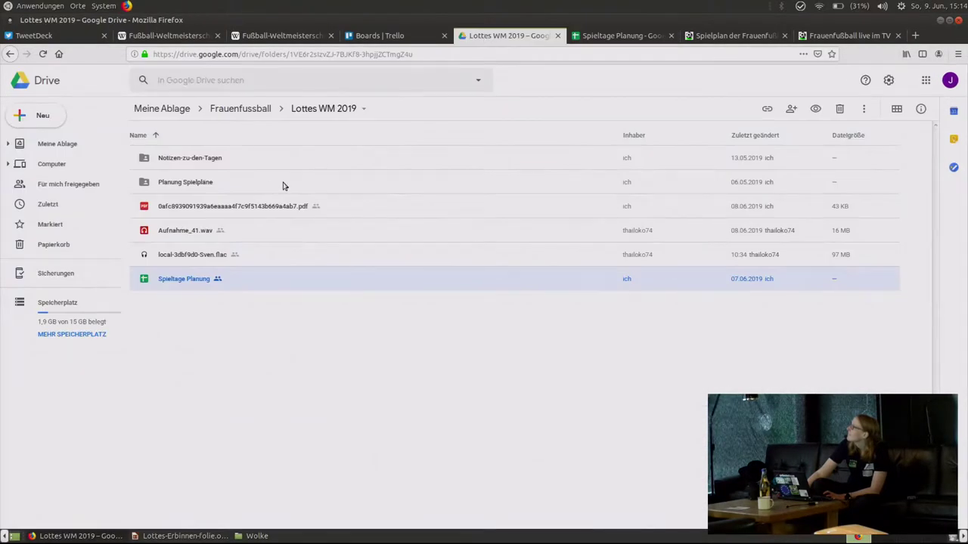
double_click(245, 184)
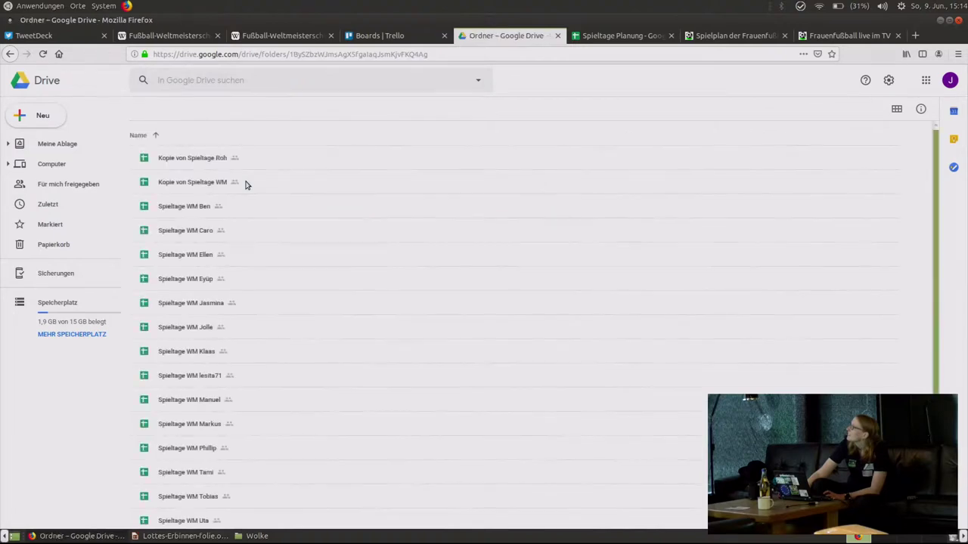
double_click(234, 159)
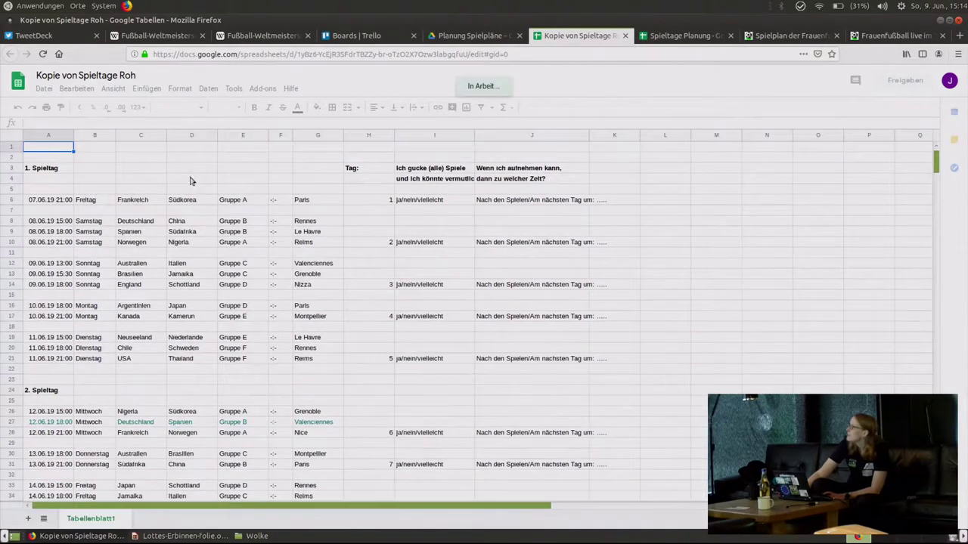
scroll(337, 302, down, 5)
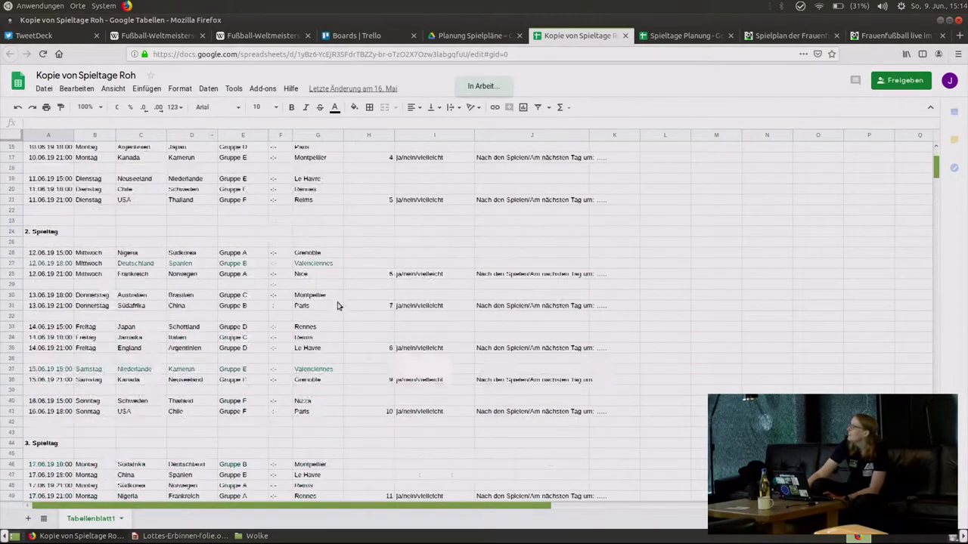
scroll(336, 305, down, 6)
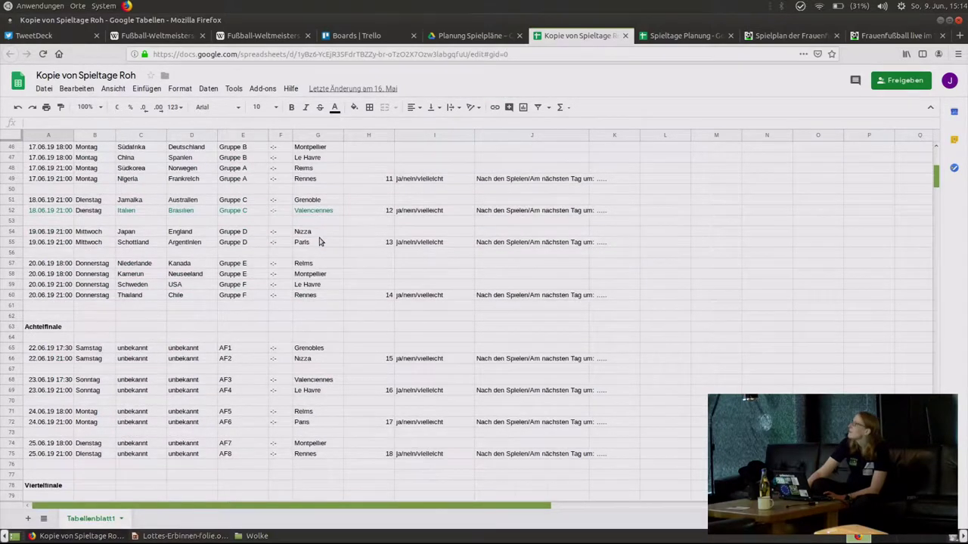
scroll(320, 241, up, 6)
scroll(319, 241, up, 5)
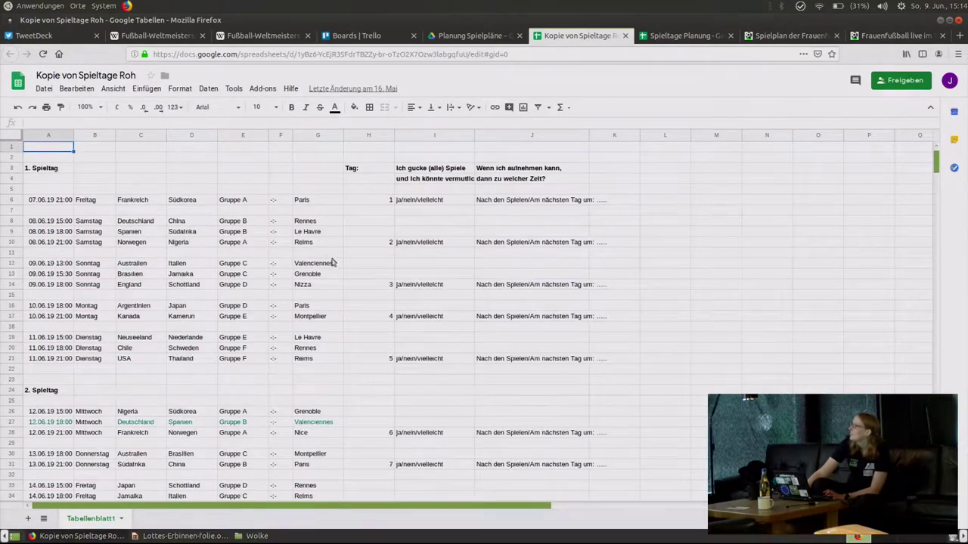
scroll(397, 261, down, 2)
scroll(405, 270, up, 2)
Step: Fill in day 2 of the availability schedule with "ja" for watching and "Nach den Spielen" for the recording time
click(415, 241)
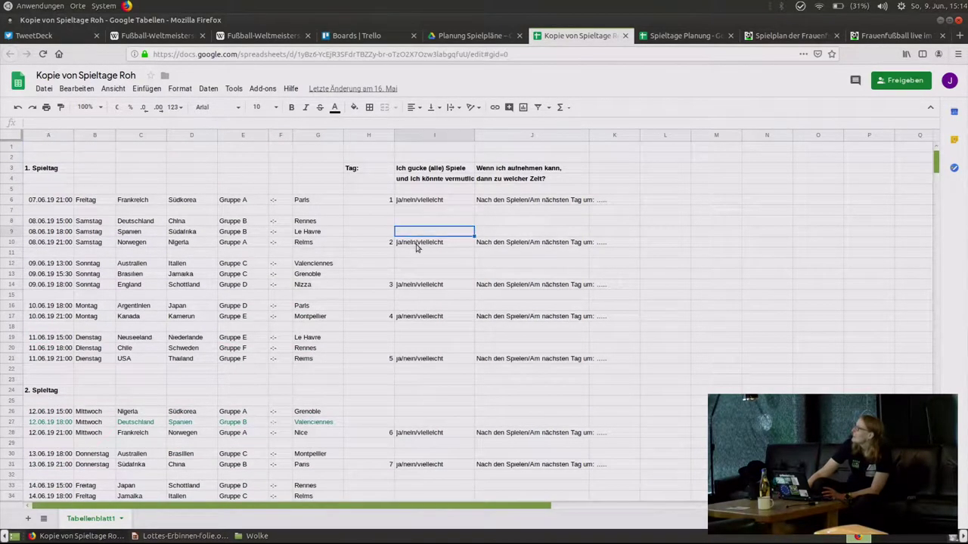
text(ja)
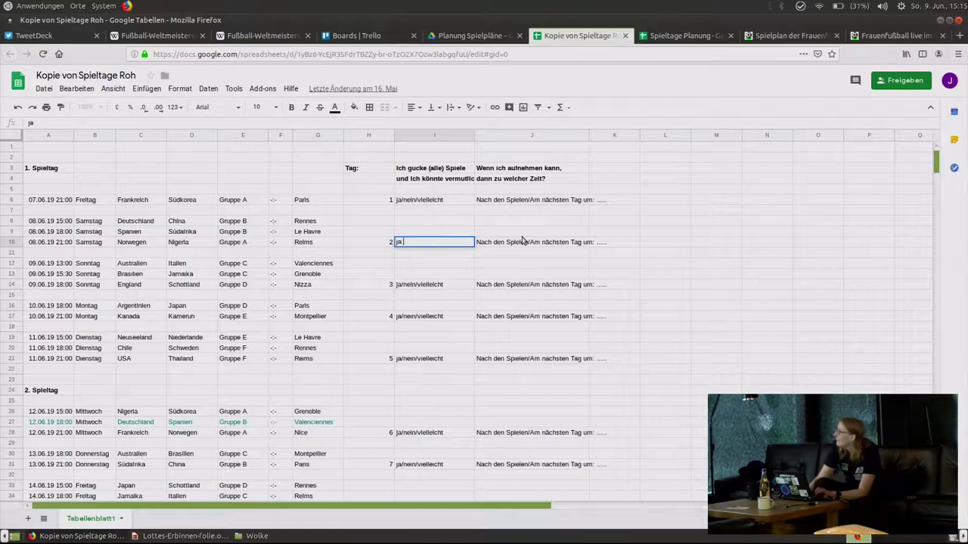
click(522, 240)
text(Nach den Spiele)
key(Return)
key(Down)
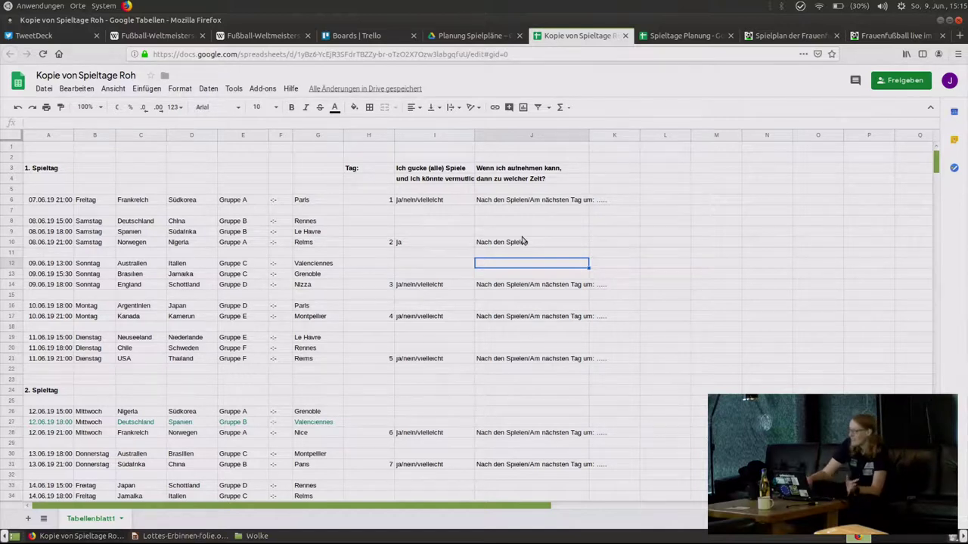
Step: Enter "nein", "vielleicht" and "ja" as the availability answers for the three matches on 09.06.19 in cells I12 to I14
key(Left)
key(Down)
key(Down)
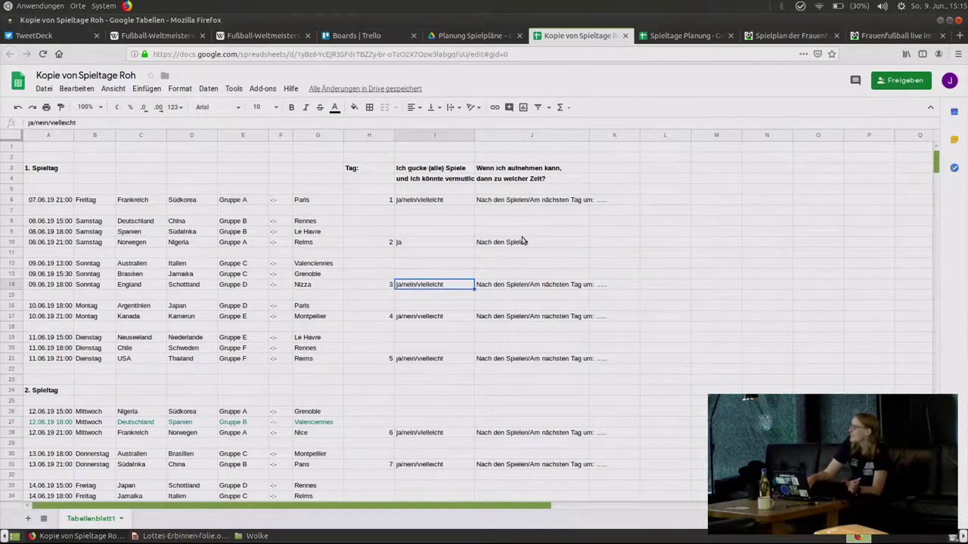
key(Up)
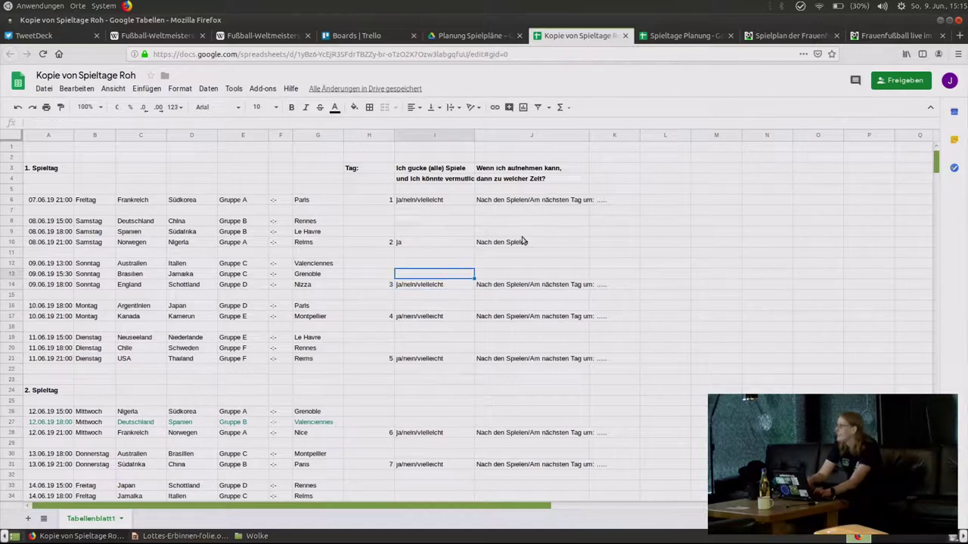
key(Up)
text(ne)
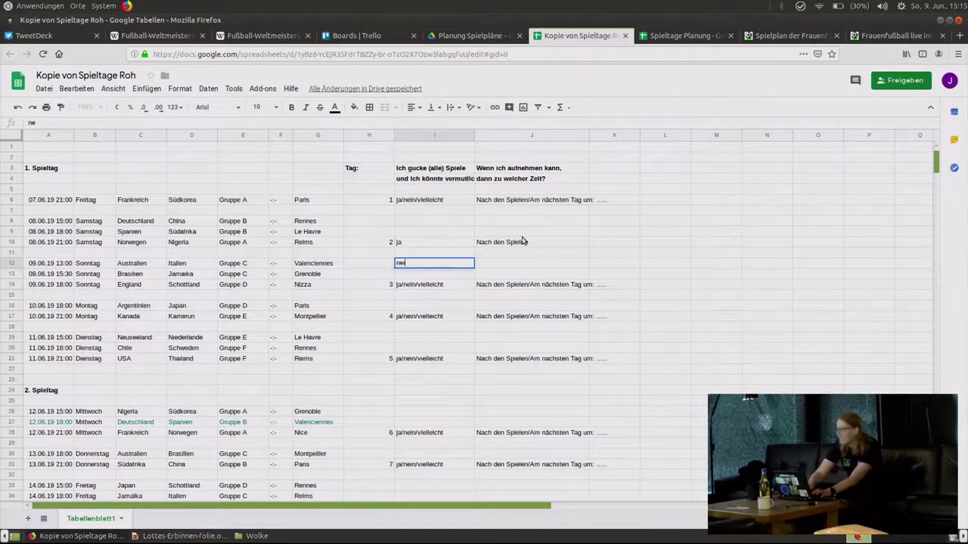
key(Return)
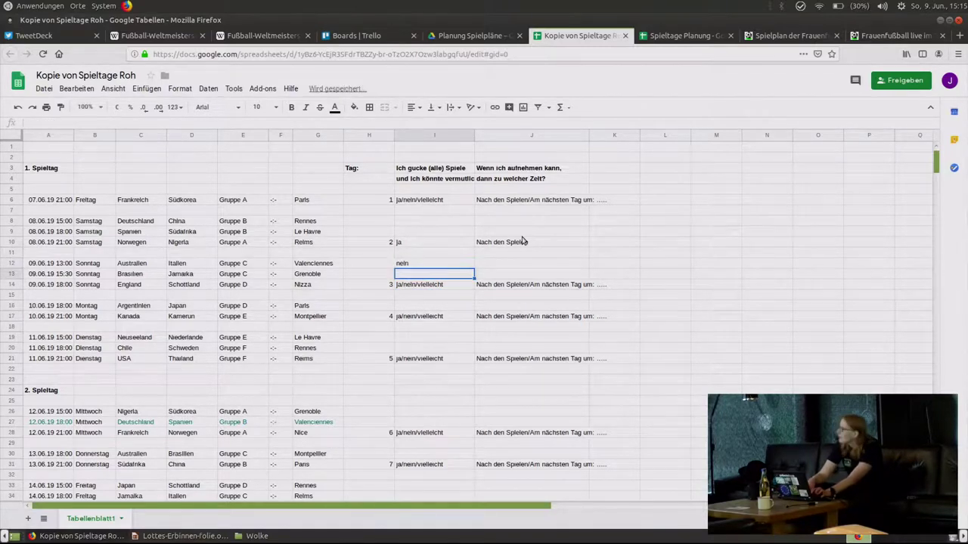
text(vielleicht)
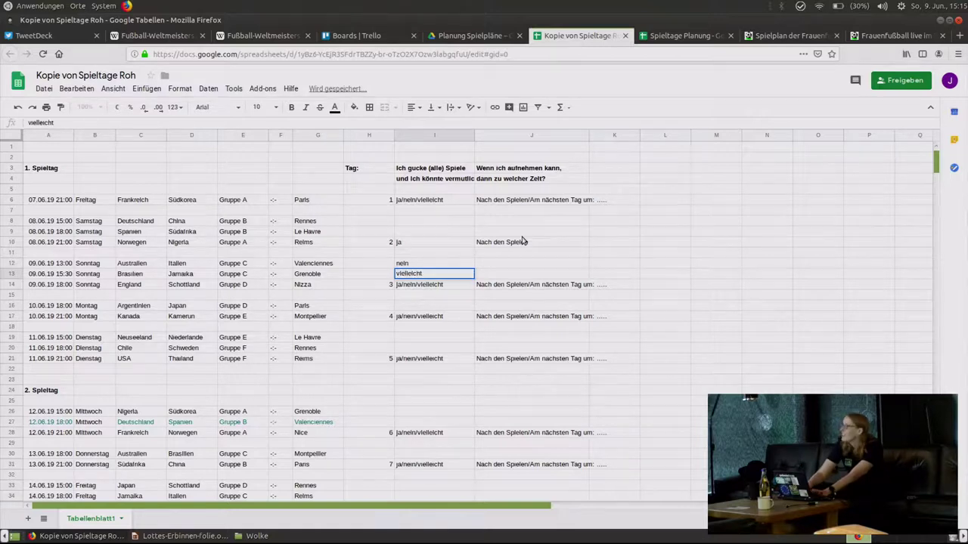
key(Return)
text(ja)
key(Return)
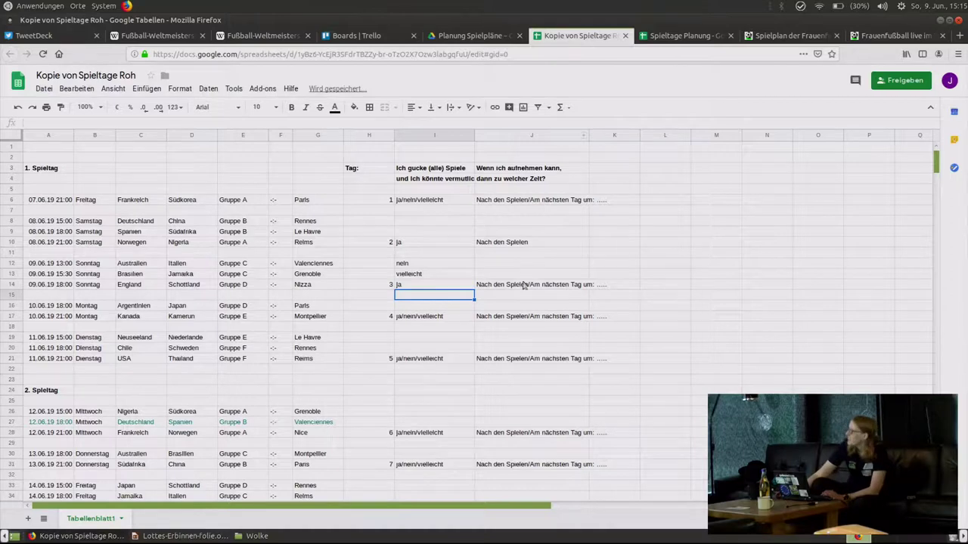
Step: Examine the filled-in answers and the remaining ja/nein/vielleicht entries for the following match days
click(406, 244)
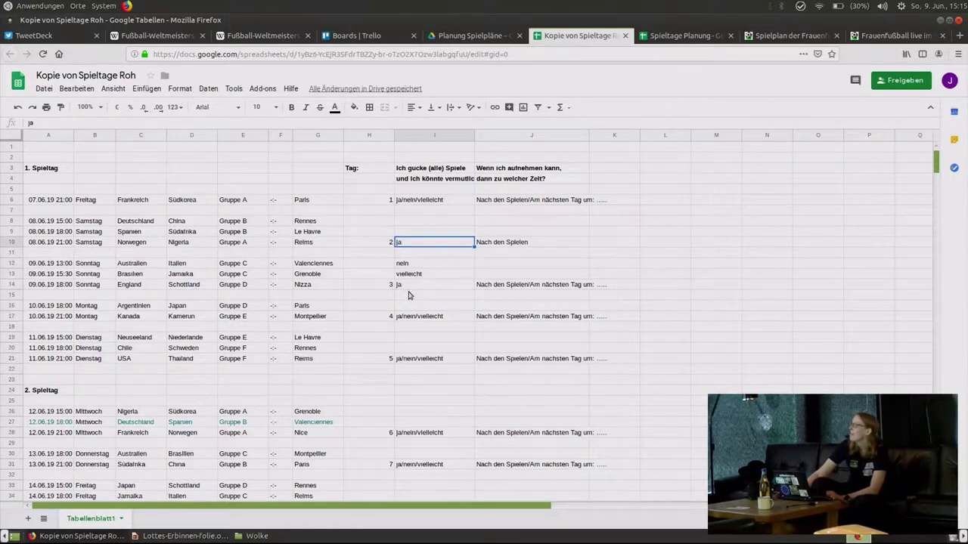
scroll(408, 295, down, 3)
click(419, 264)
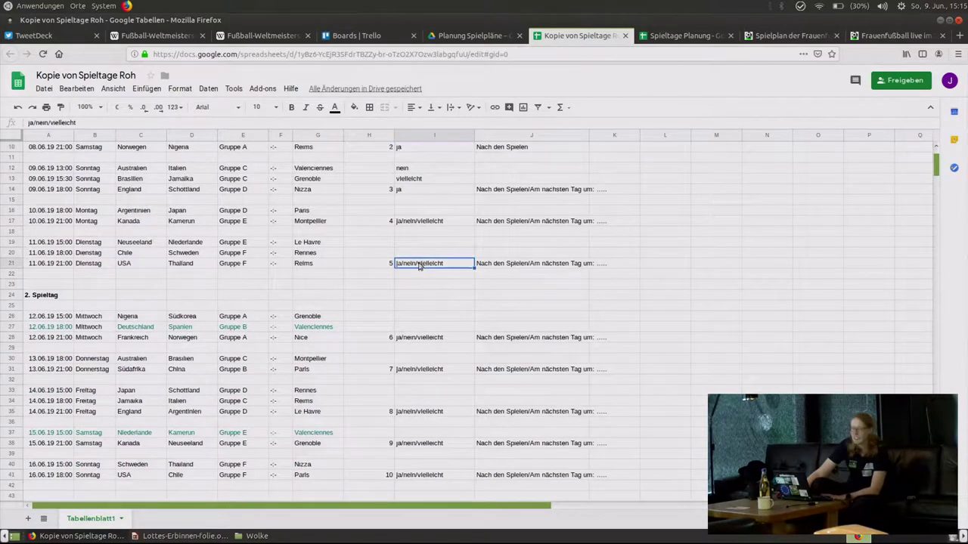
scroll(423, 276, down, 3)
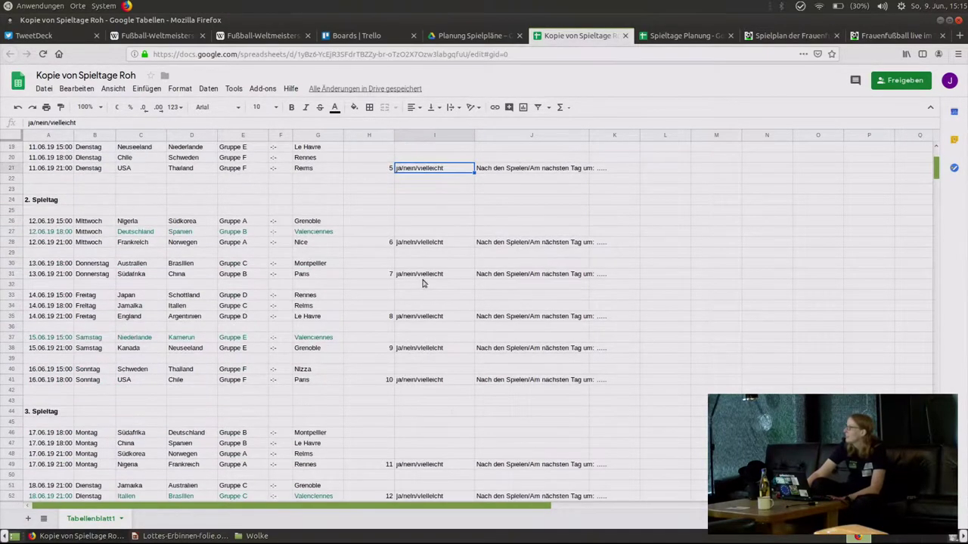
scroll(426, 316, down, 3)
scroll(426, 328, up, 7)
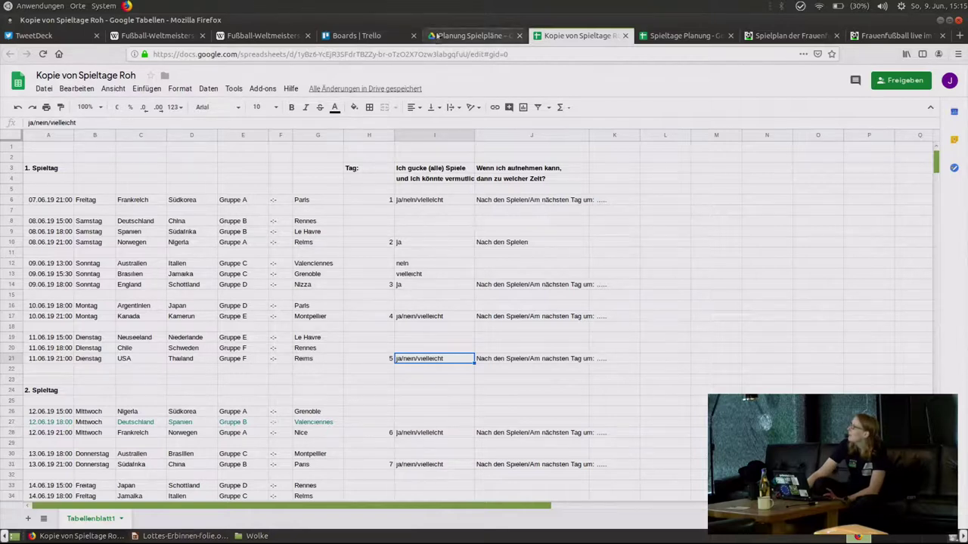
Step: Return to the Lottes WM 2019 folder in Google Drive and open the Spieltage Planung spreadsheet again
click(451, 36)
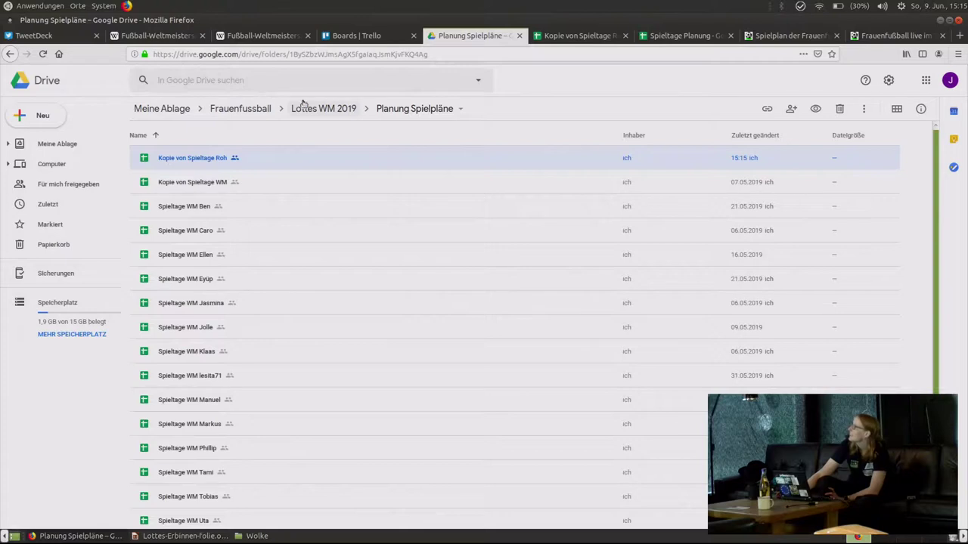
click(346, 109)
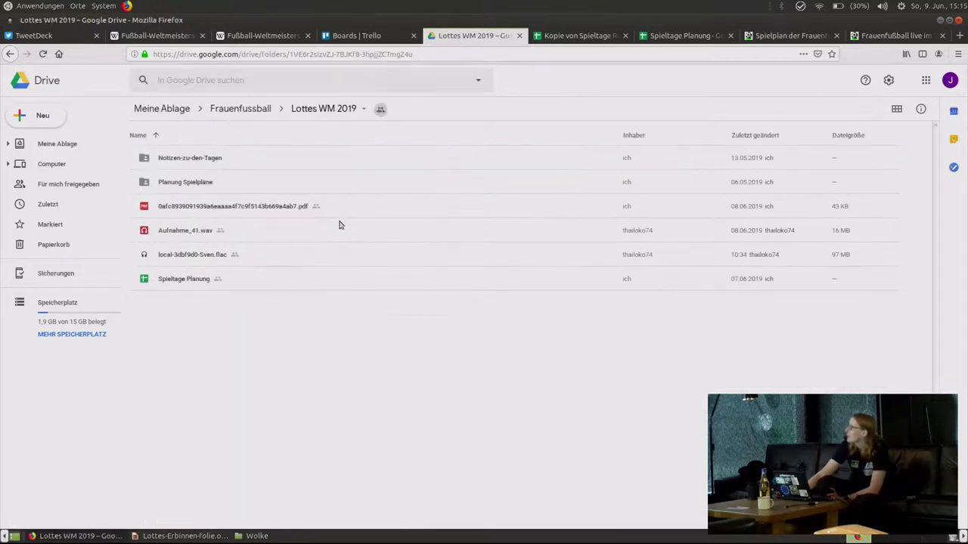
double_click(187, 279)
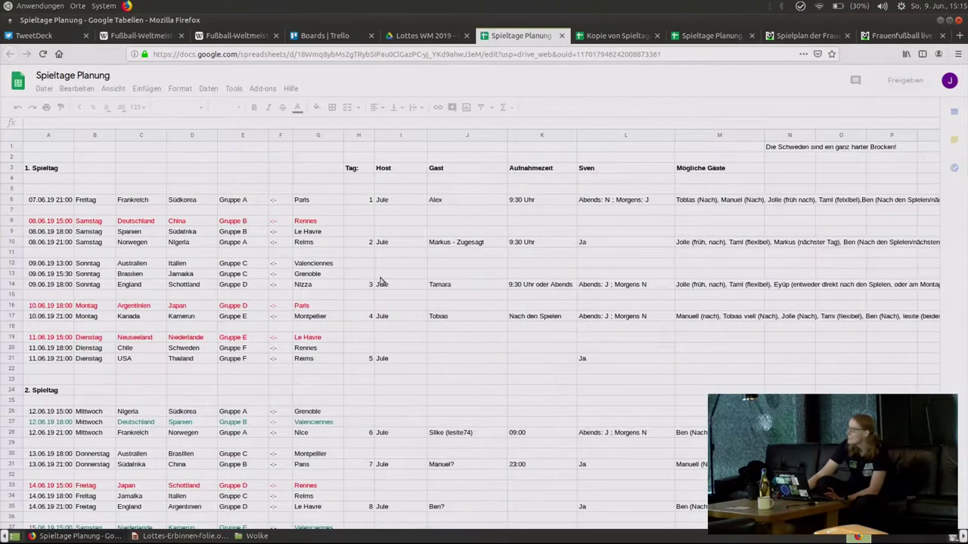
Step: Examine the hosts, guests, recording times and availability planned for the match days from the group stage through the knockout rounds
scroll(371, 314, down, 4)
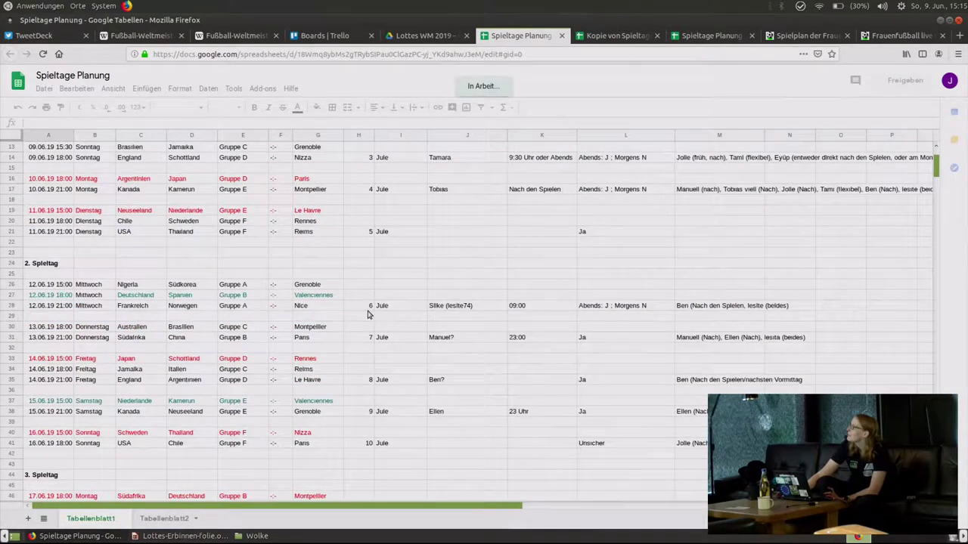
scroll(370, 318, down, 8)
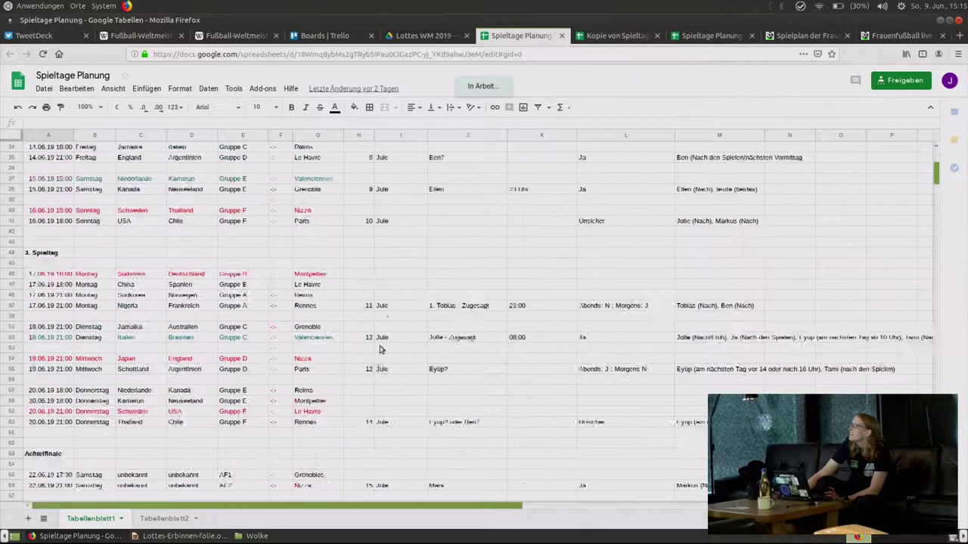
click(381, 337)
scroll(383, 340, down, 4)
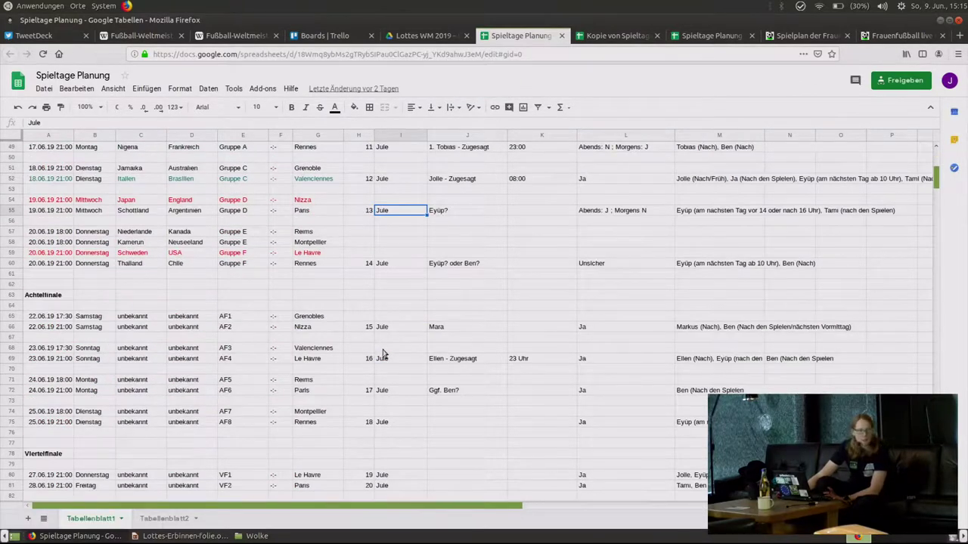
scroll(381, 356, down, 8)
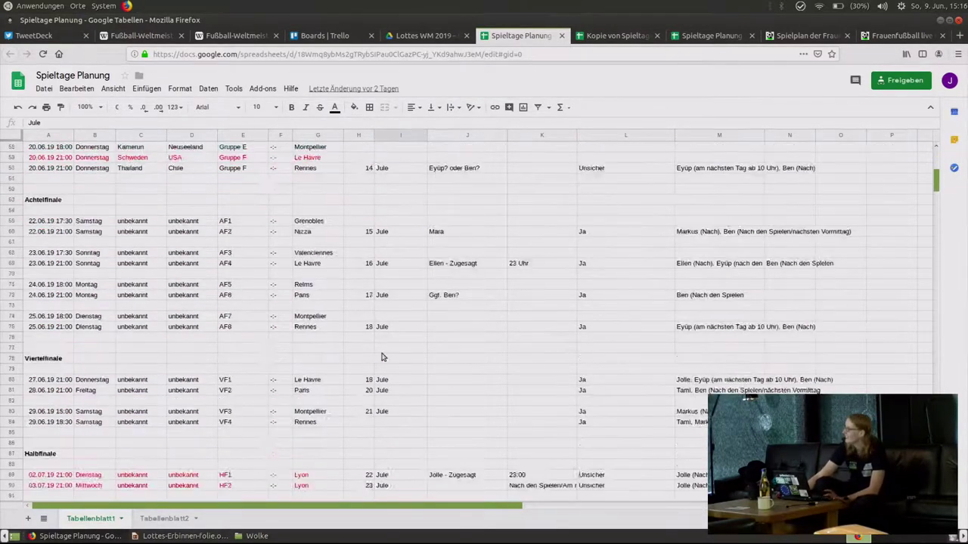
scroll(382, 355, up, 12)
scroll(382, 355, up, 12)
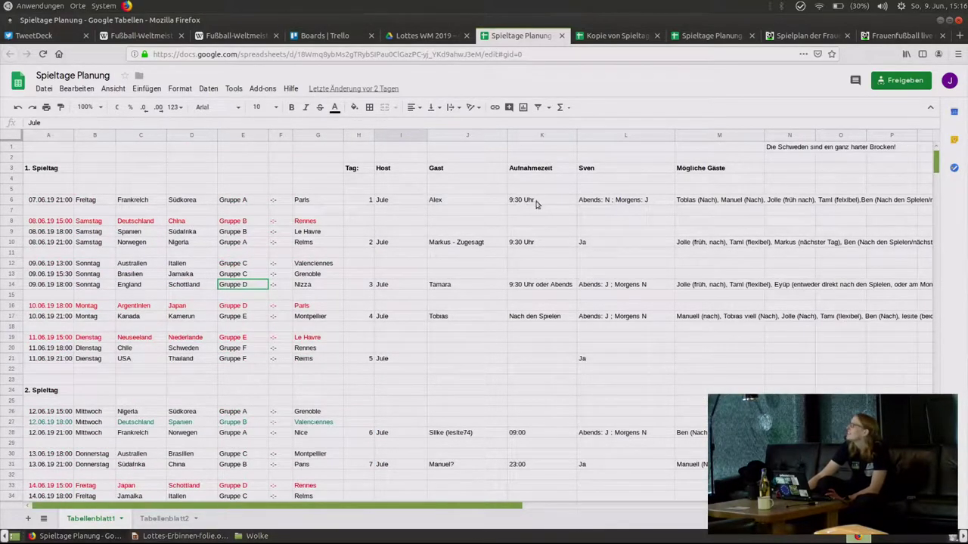
click(601, 202)
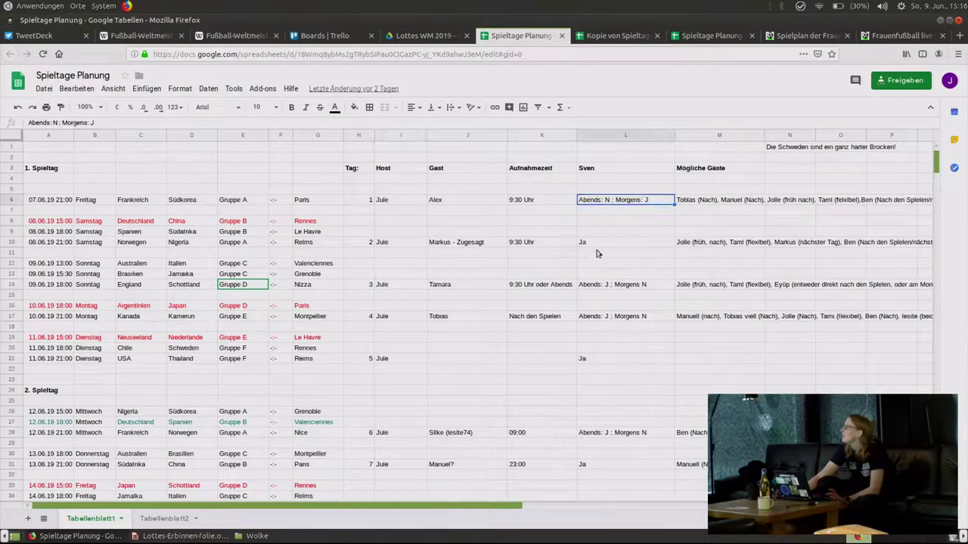
scroll(577, 228, down, 3)
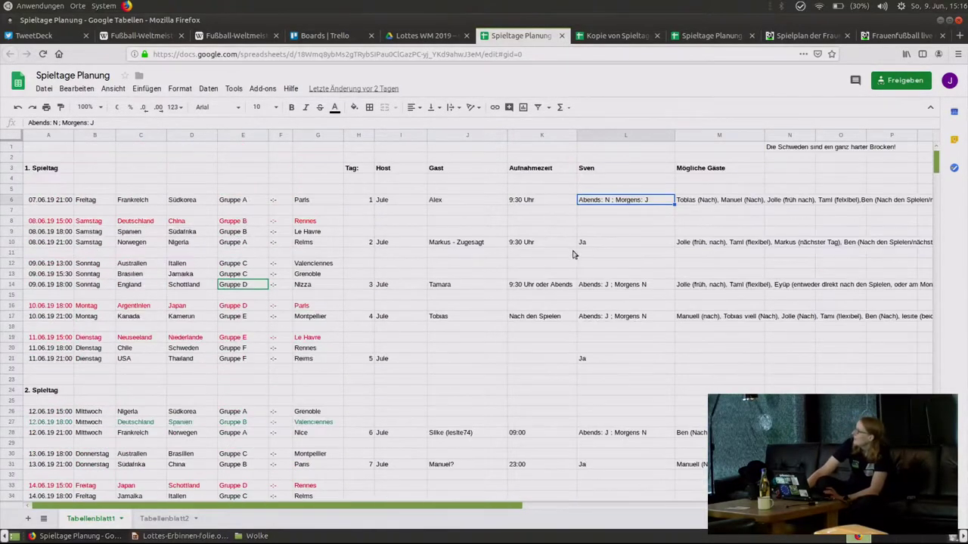
scroll(564, 280, down, 6)
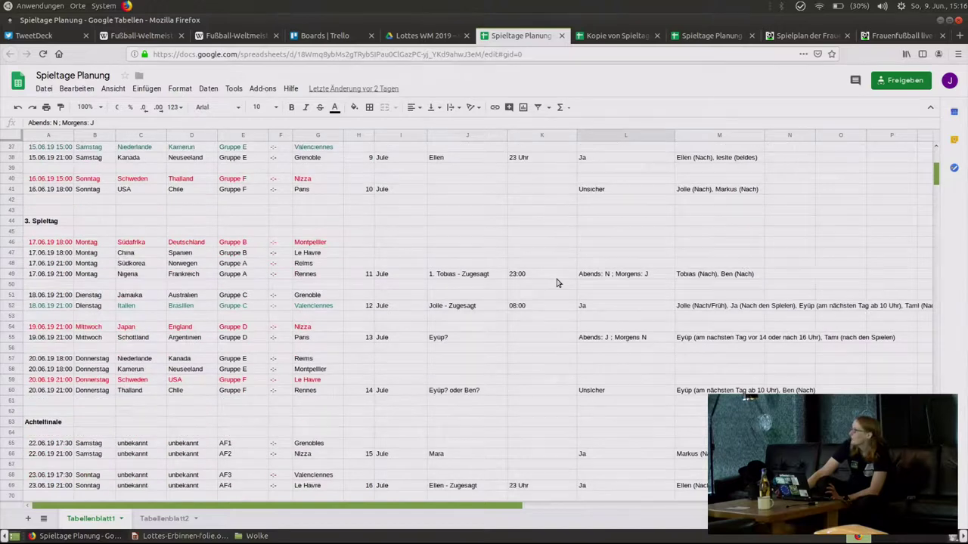
scroll(549, 308, down, 4)
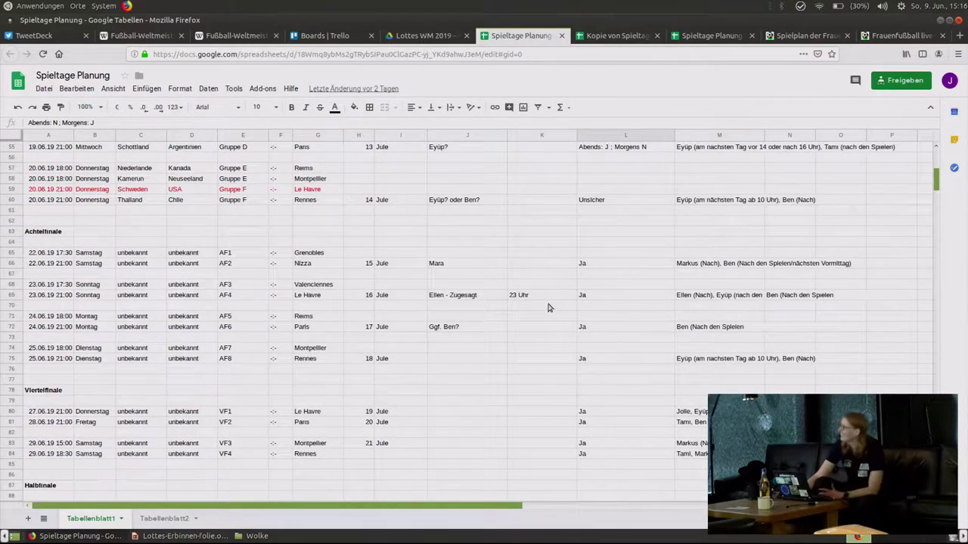
Step: Examine the first match days of the schedule again, focusing on the guests planned in the Gast column
scroll(438, 301, up, 9)
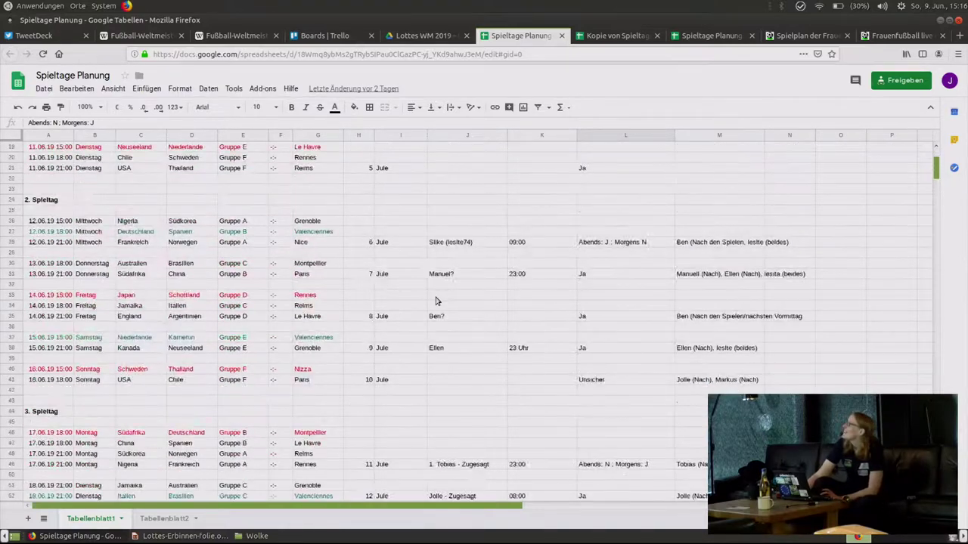
scroll(435, 301, up, 3)
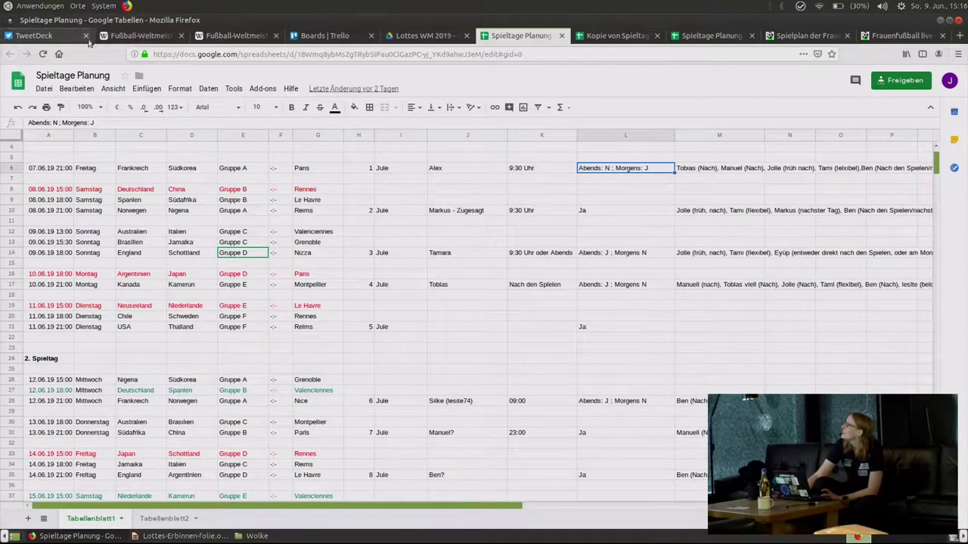
scroll(264, 291, up, 1)
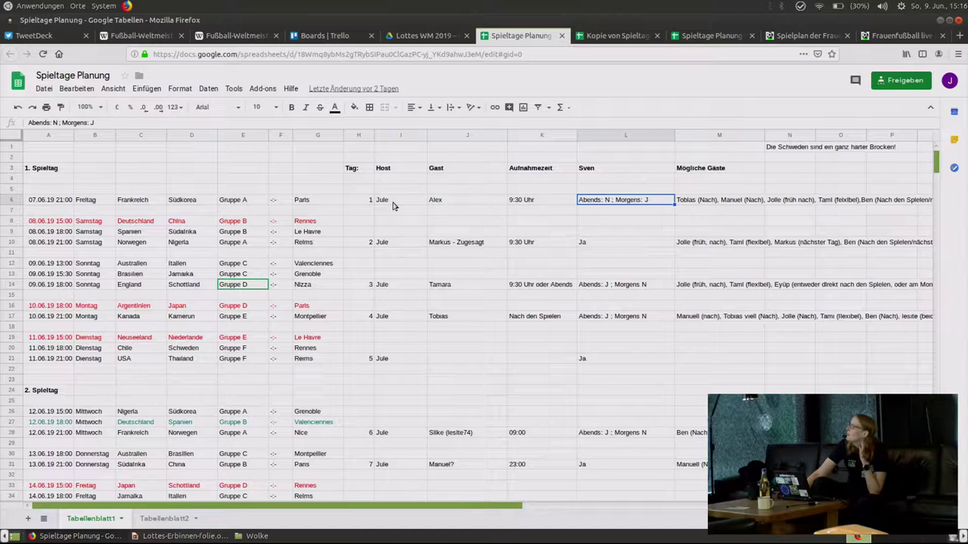
drag(429, 187, 443, 349)
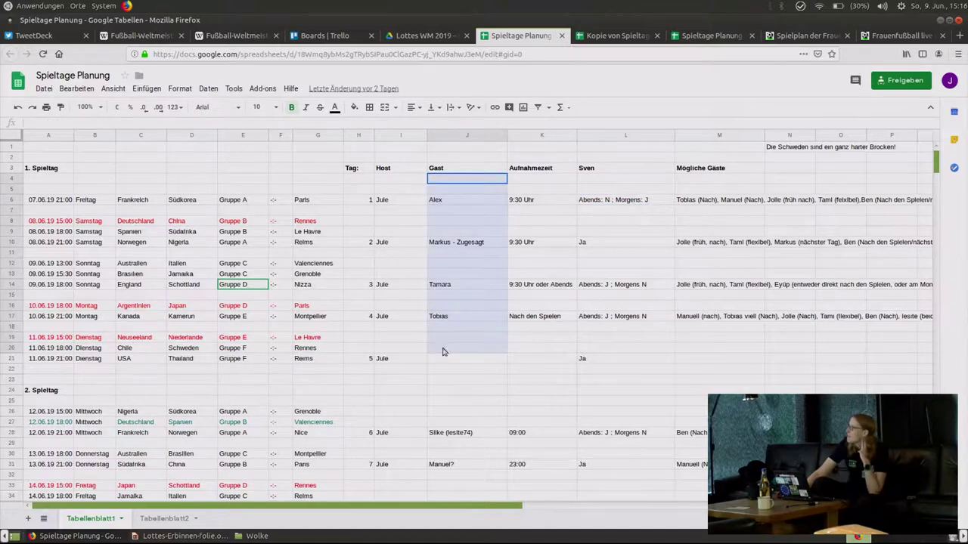
click(443, 349)
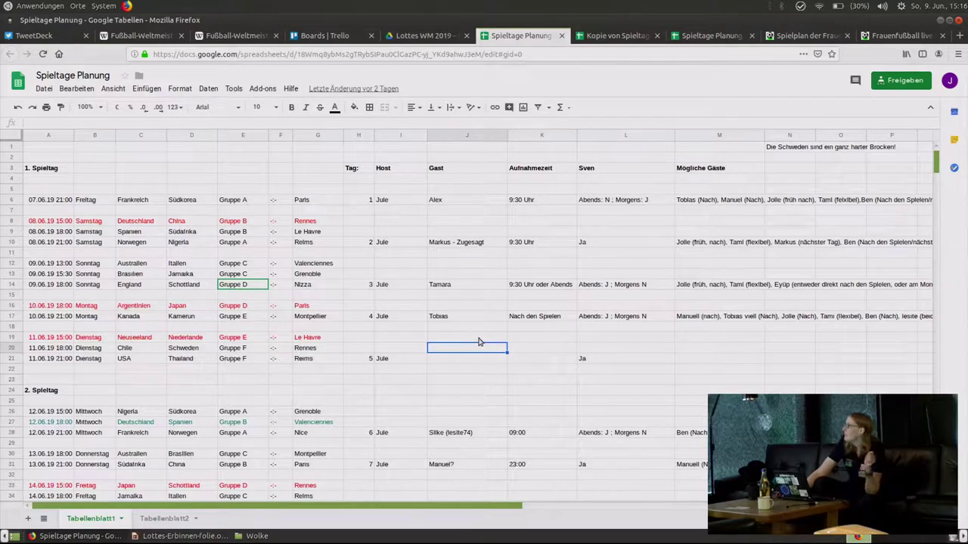
scroll(466, 324, down, 2)
scroll(465, 326, up, 2)
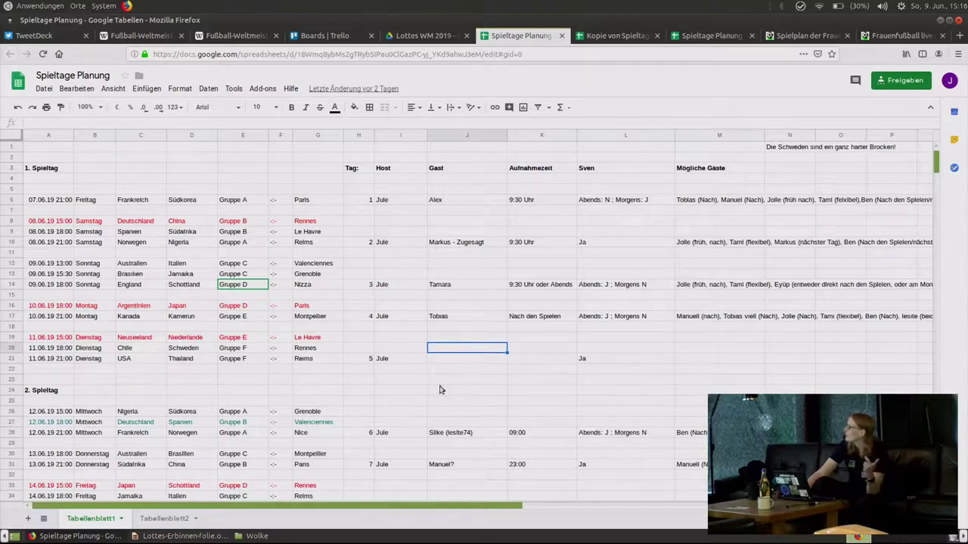
Step: Switch to the Lottes-Erbinnen-folie.odp presentation in LibreOffice Impress, start the slide show and advance to the "Tägliche Podcasts?" slide
click(51, 35)
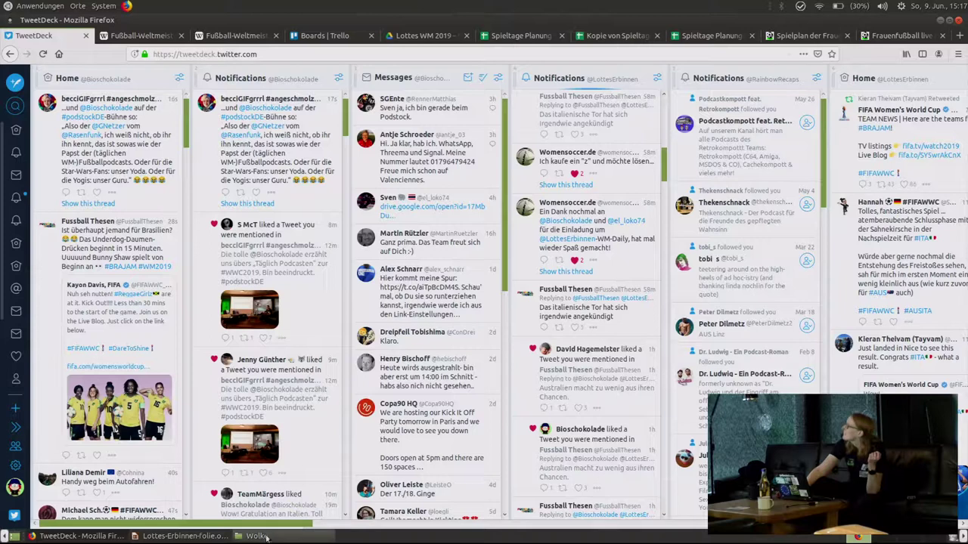
click(203, 536)
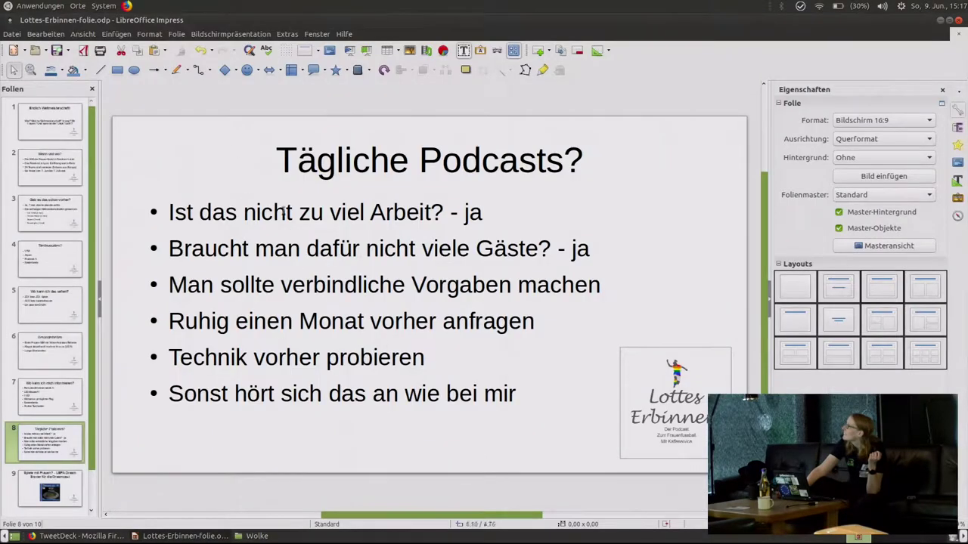
key(F5)
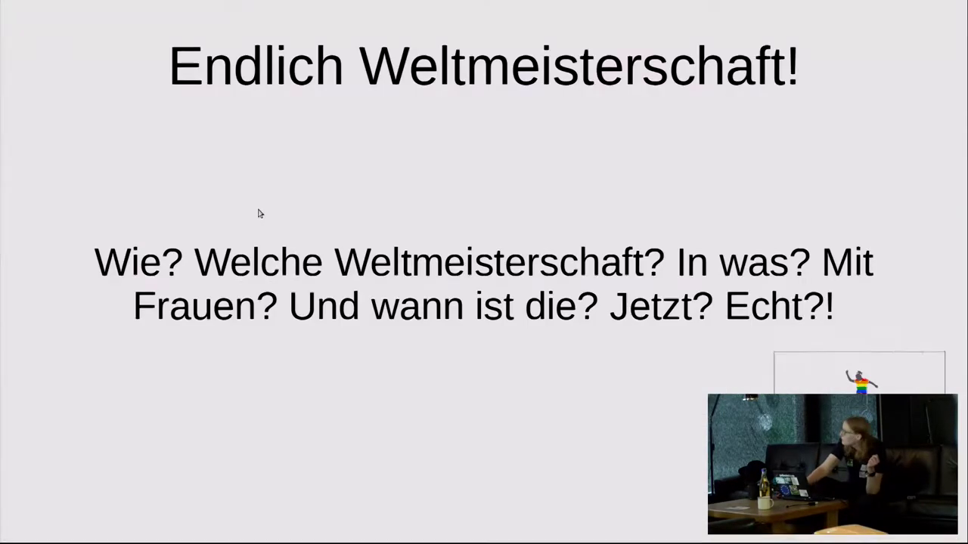
key(Right)
key(Right)
key(Right)
key(Right)
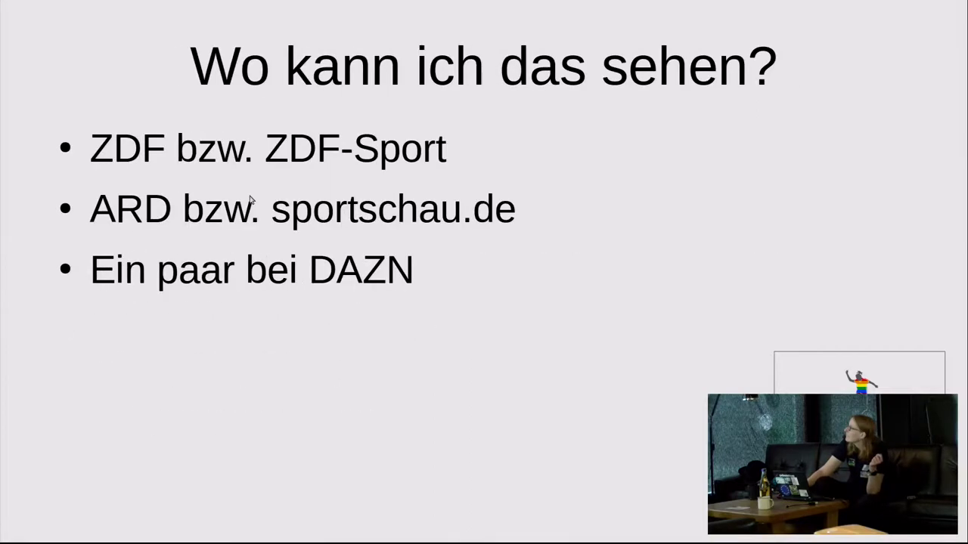
key(Right)
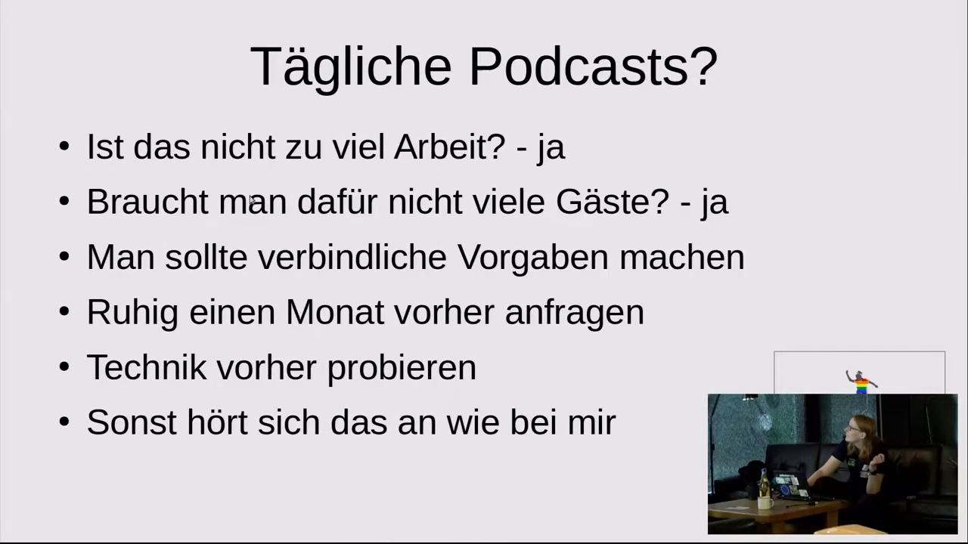